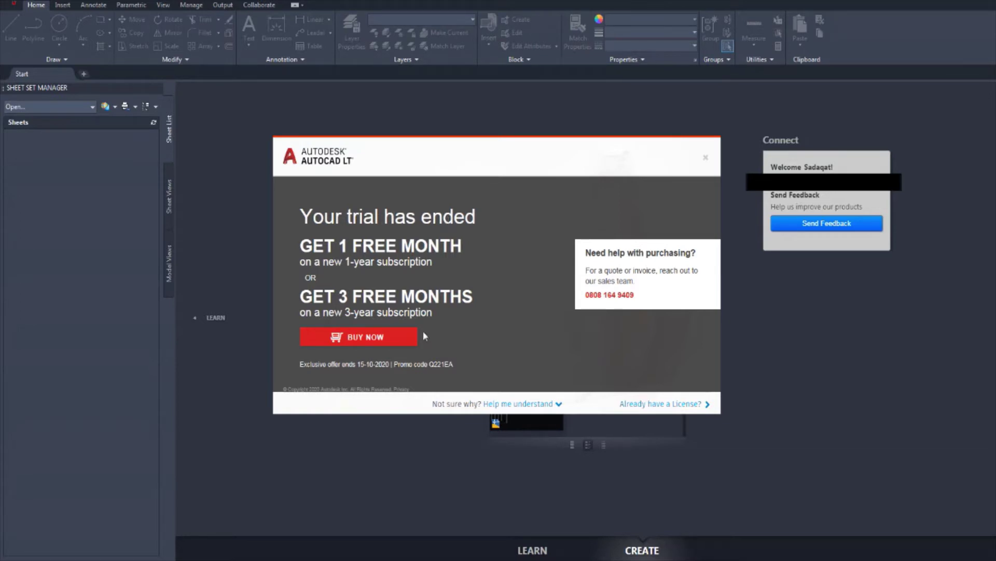
# Copy the promo code from the AutoCAD LT offer.
pyautogui.moveTo(453, 364); pyautogui.dragTo(429, 366)
pyautogui.rightClick(445, 364)
pyautogui.click(470, 384)
pyautogui.click(453, 337)
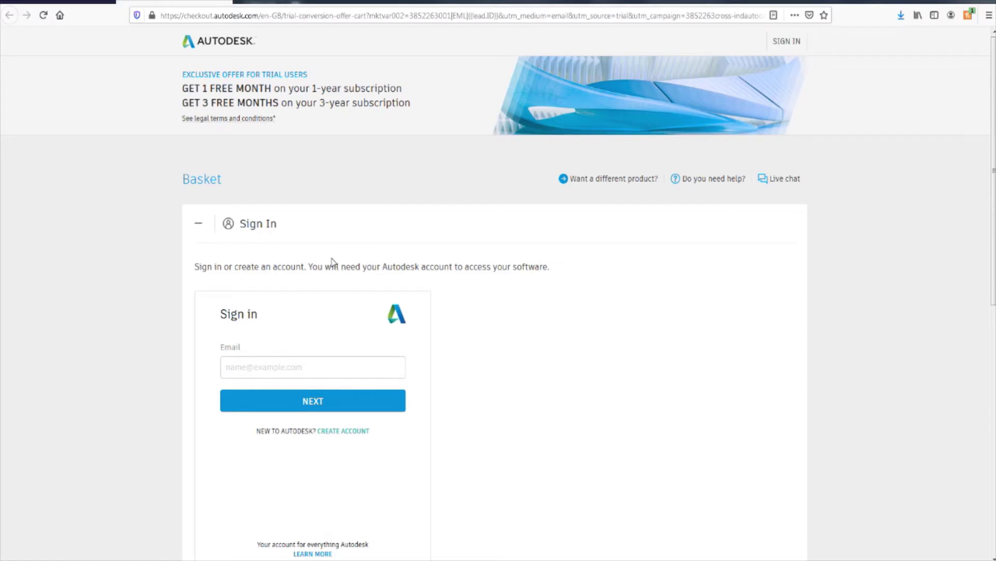
# Paste the account e-mail into the sign-in Email field and dismiss the email-my-cart prompt.
pyautogui.click(283, 368)
pyautogui.scroll(-2, 382, 363)
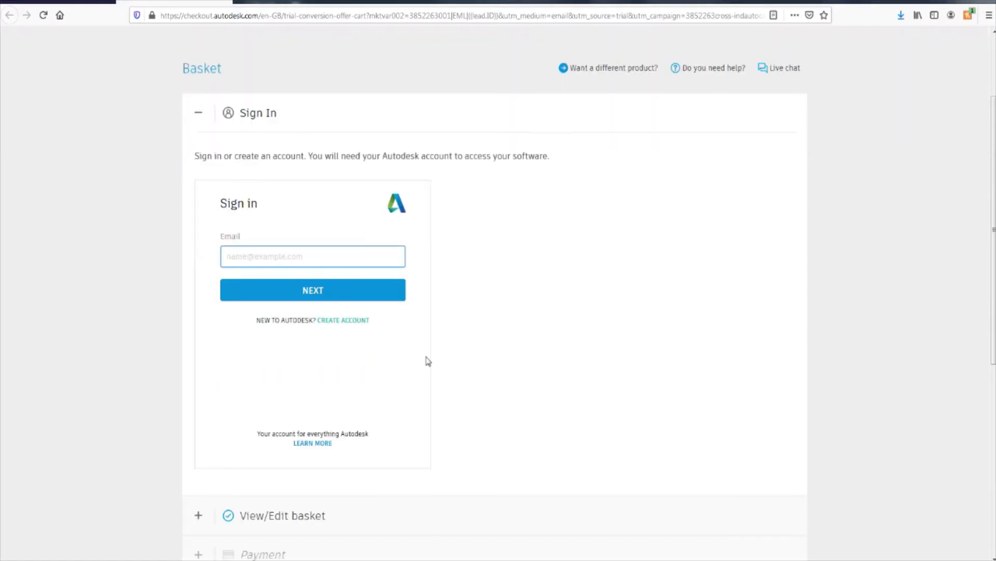
pyautogui.hotkey('ctrl', 'v')
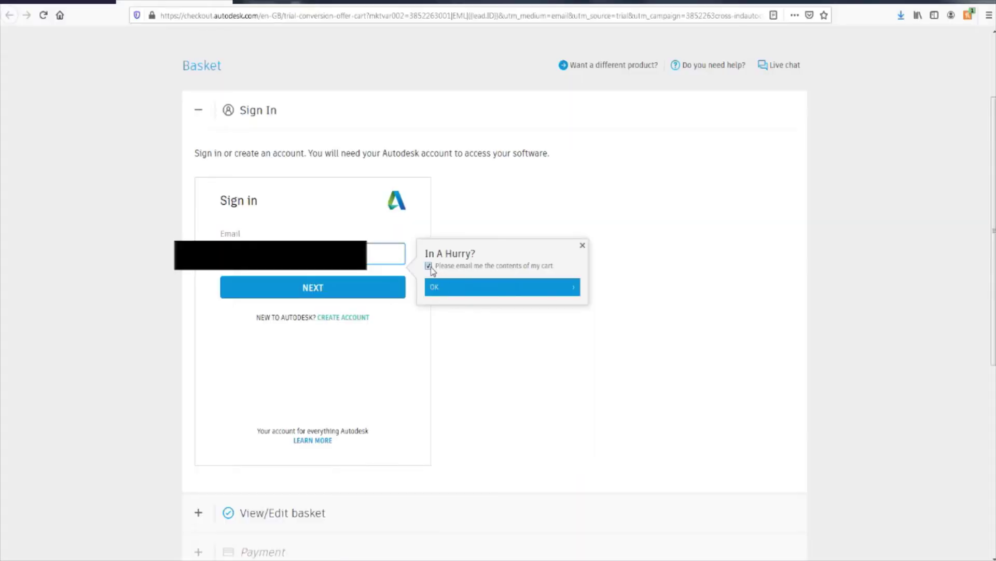
pyautogui.click(429, 267)
pyautogui.click(582, 245)
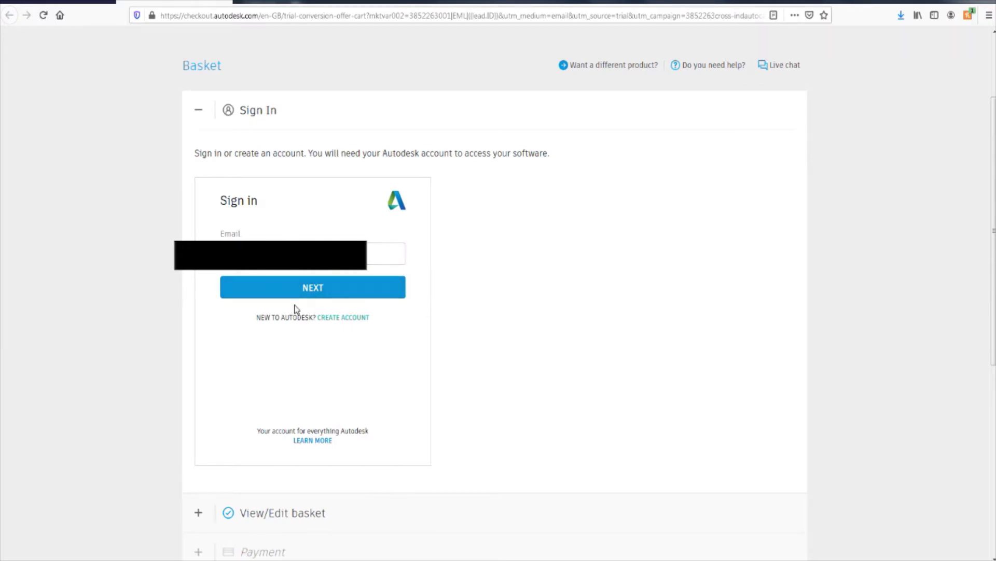
# Continue past the e-mail step and sign in with the account password.
pyautogui.click(305, 290)
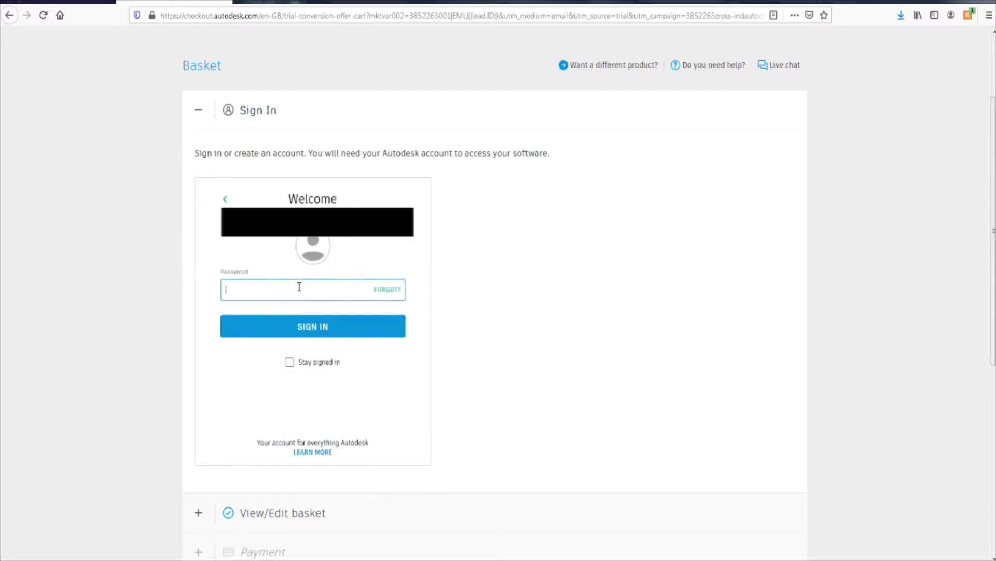
pyautogui.write('•••••••••••')
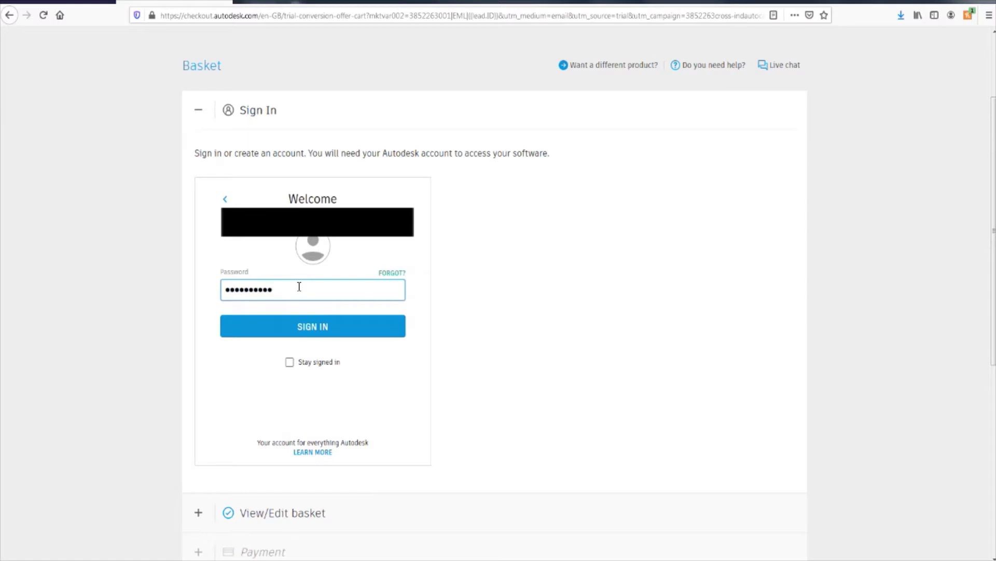
pyautogui.click(323, 334)
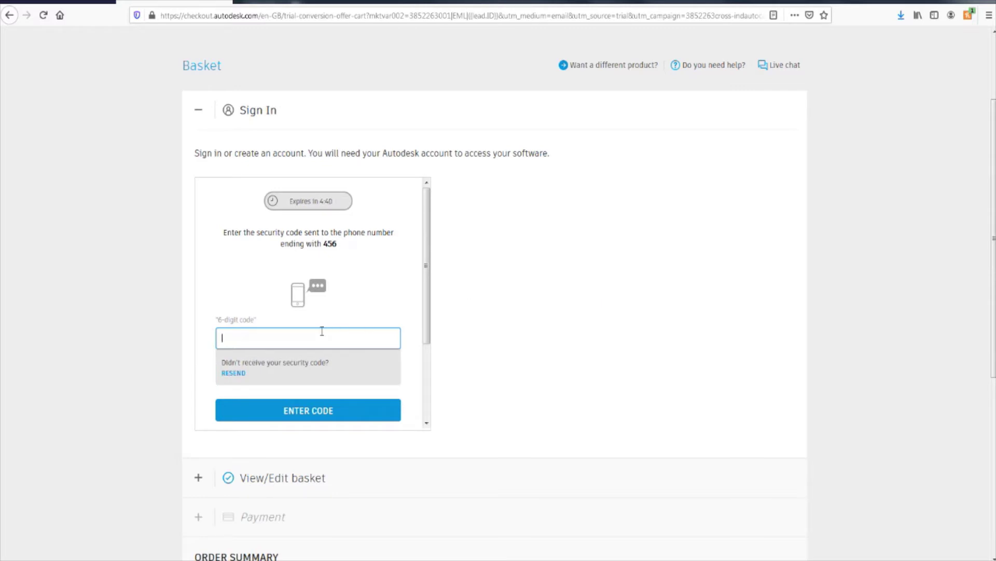
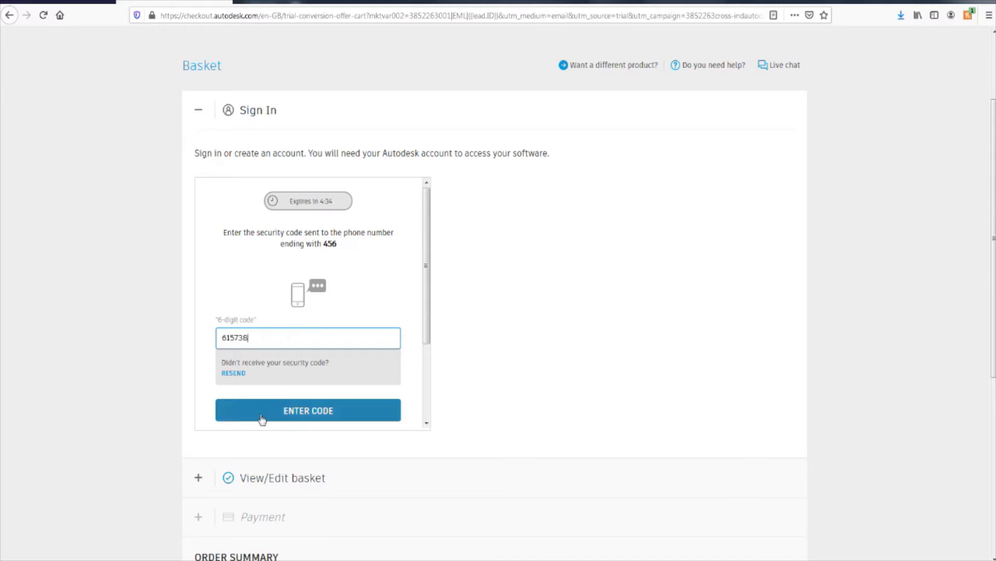
# Submit the security code and dismiss the Honey rewards offer to reach the £407.02 basket.
pyautogui.click(275, 411)
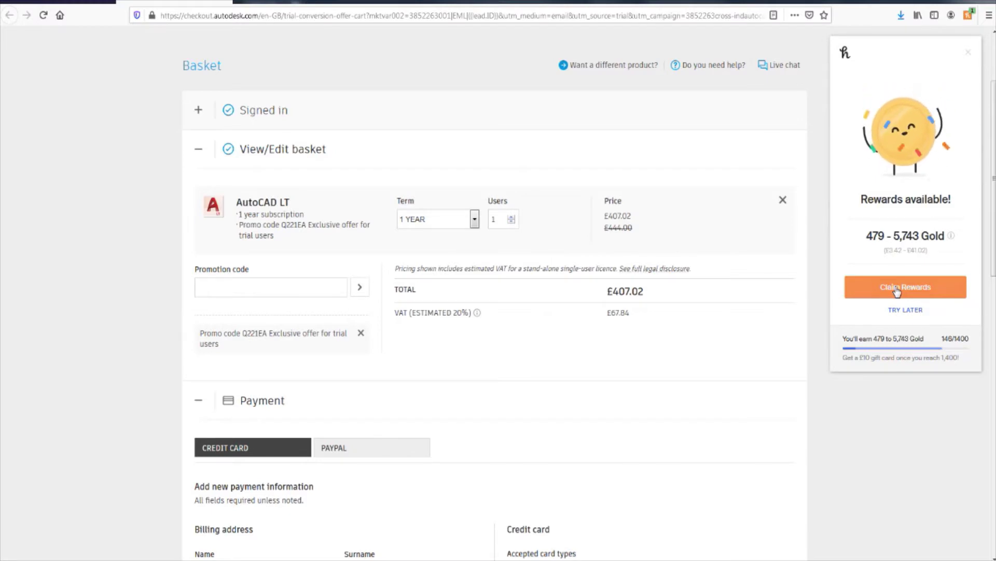
pyautogui.click(897, 290)
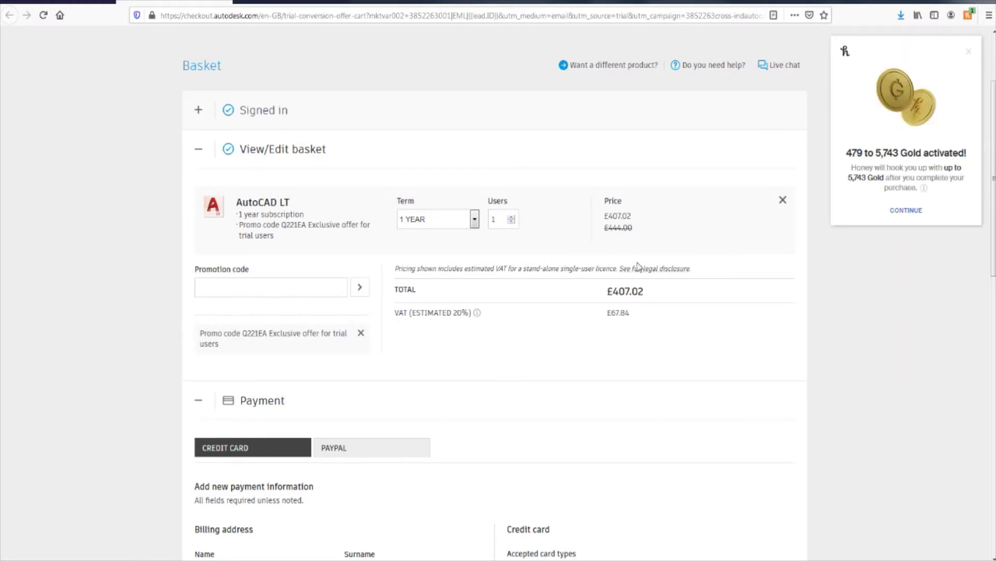
pyautogui.click(904, 211)
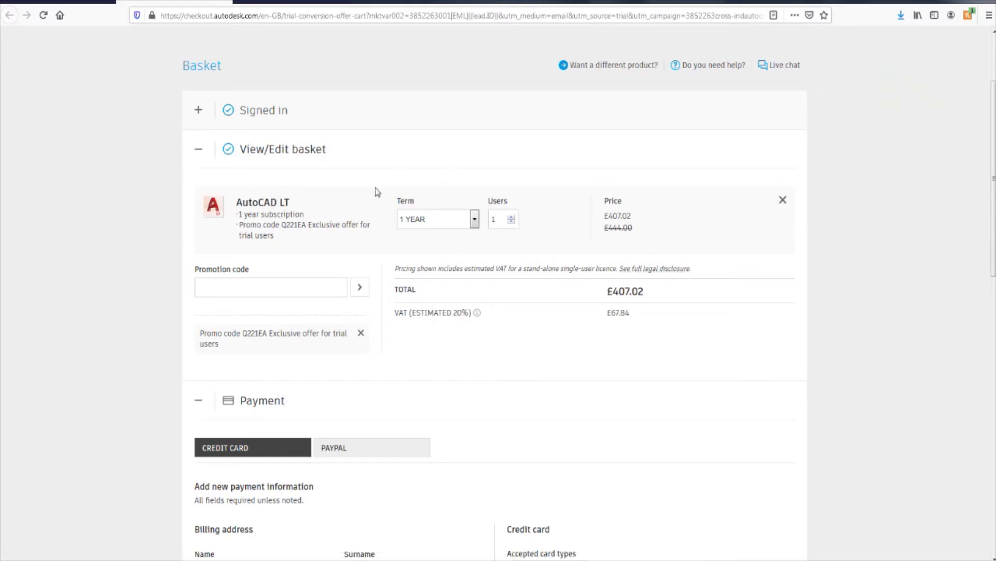
pyautogui.click(308, 283)
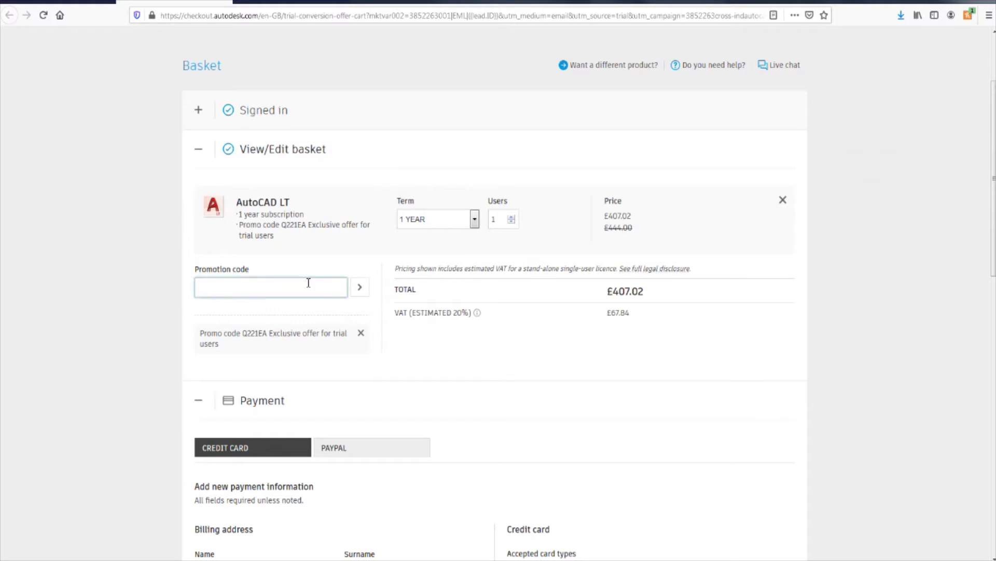
# Change the AutoCAD LT subscription term to 1 MONTH, dropping the price to £54.00.
pyautogui.click(448, 219)
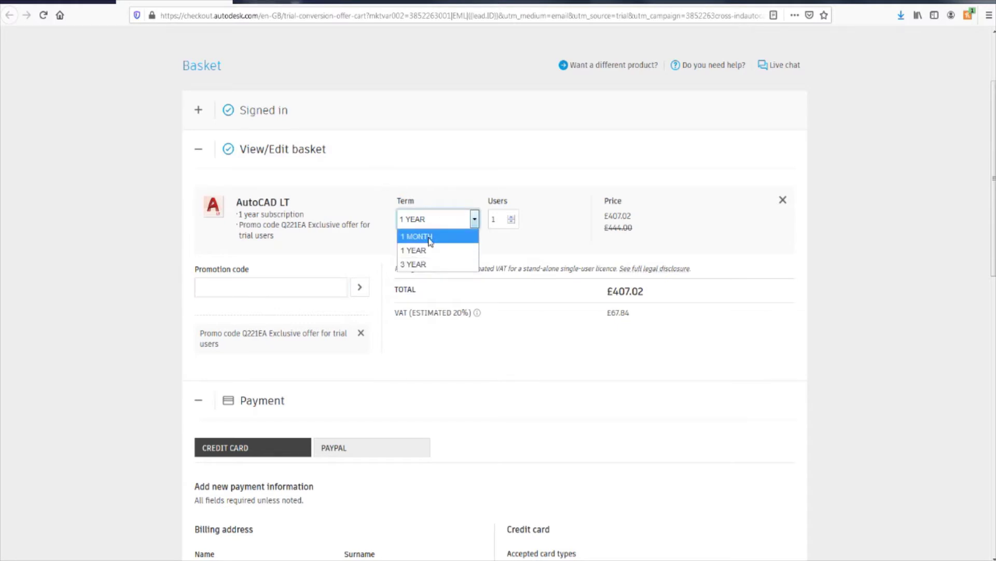
pyautogui.click(429, 237)
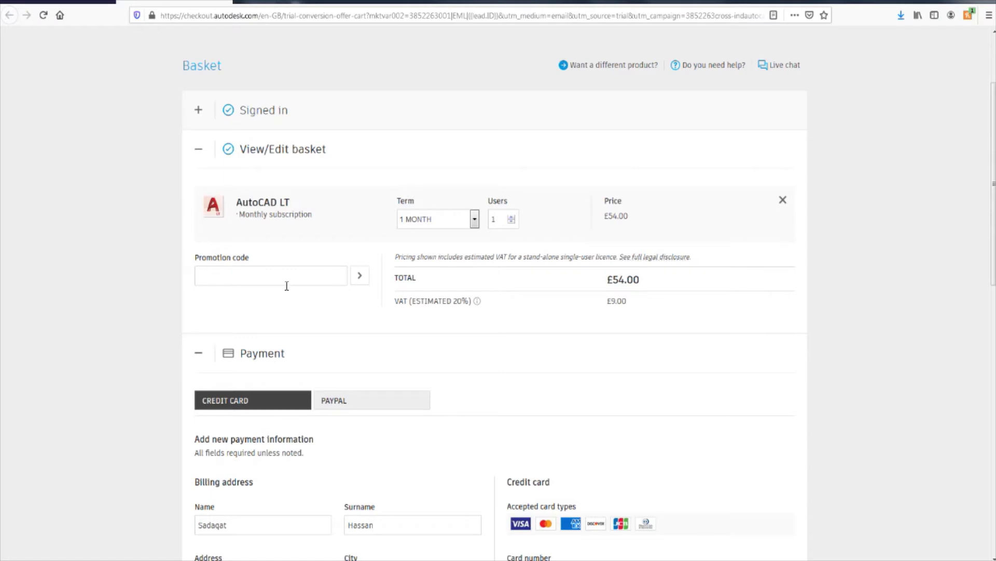
# Paste promo code Q221EA into the Promotion code field and apply it, repeatedly without success.
pyautogui.click(285, 277)
pyautogui.hotkey('ctrl', 'v')
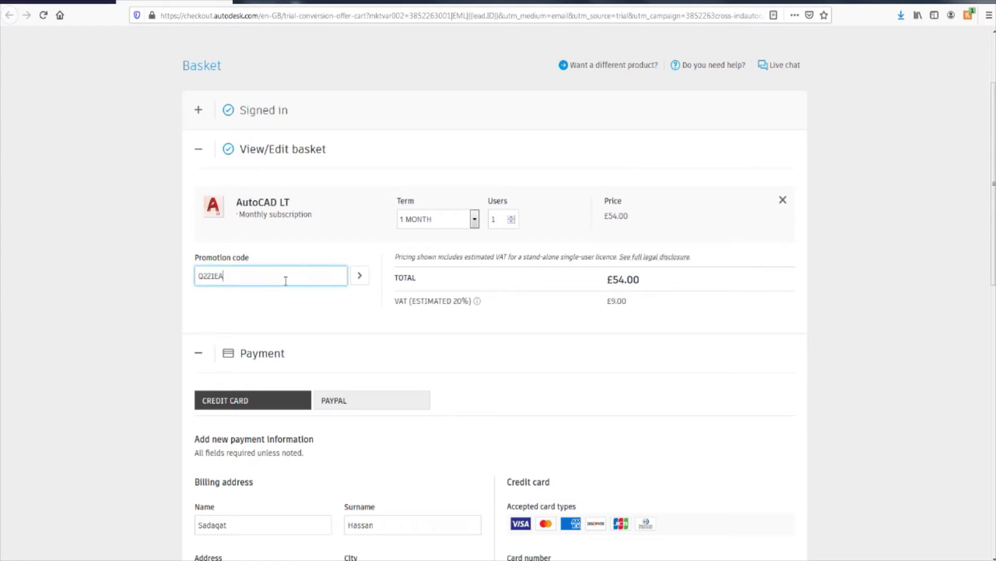
pyautogui.click(362, 280)
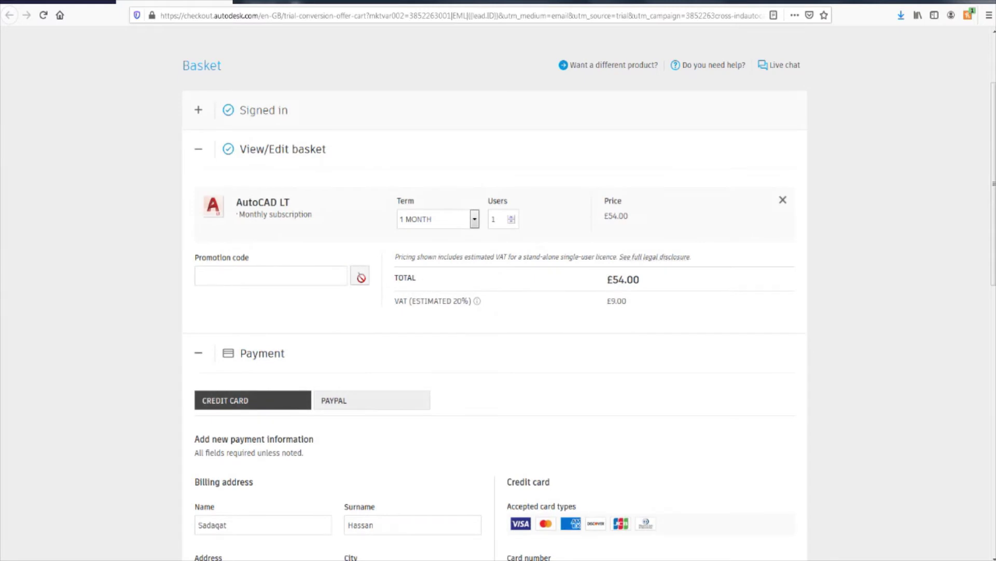
pyautogui.click(341, 274)
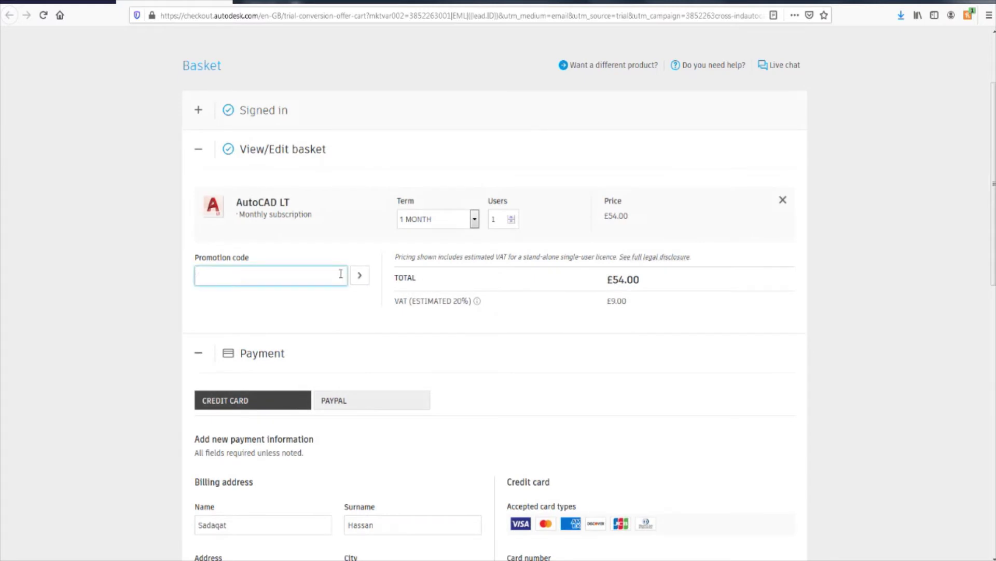
pyautogui.hotkey('ctrl', 'v')
pyautogui.click(362, 276)
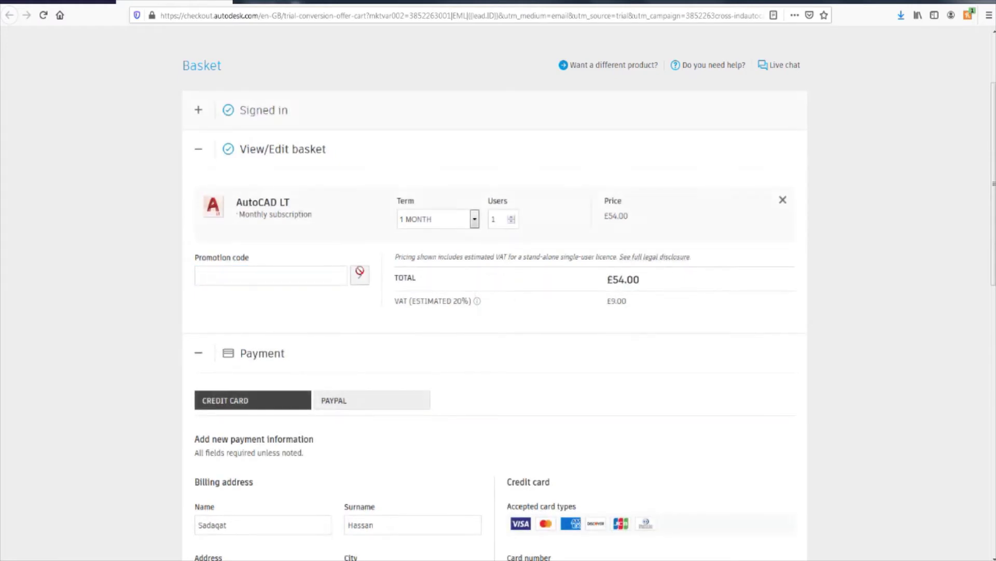
pyautogui.click(322, 283)
pyautogui.hotkey('ctrl', 'v')
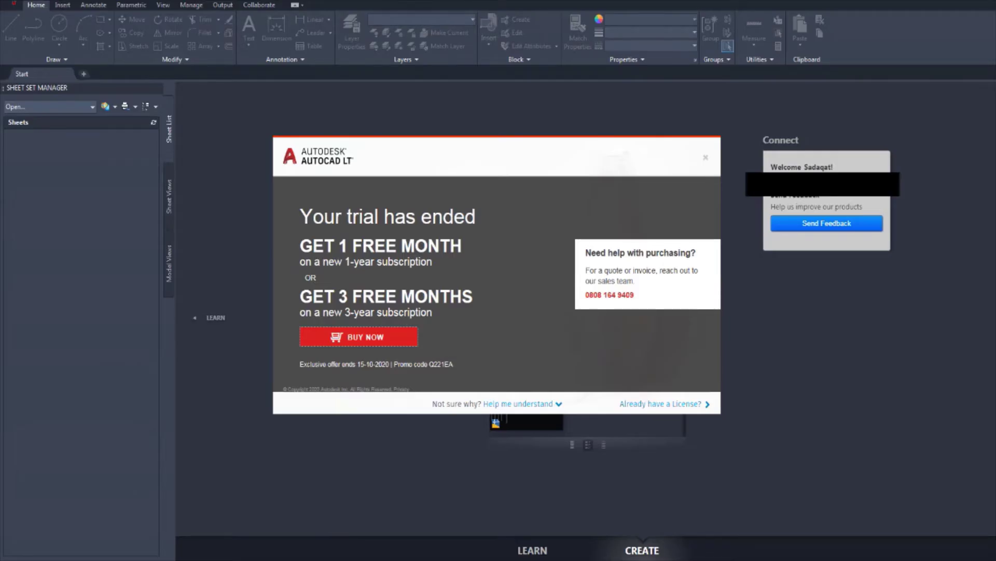
# Return to the checkout basket and try applying Q221EA once more.
pyautogui.click(244, 500)
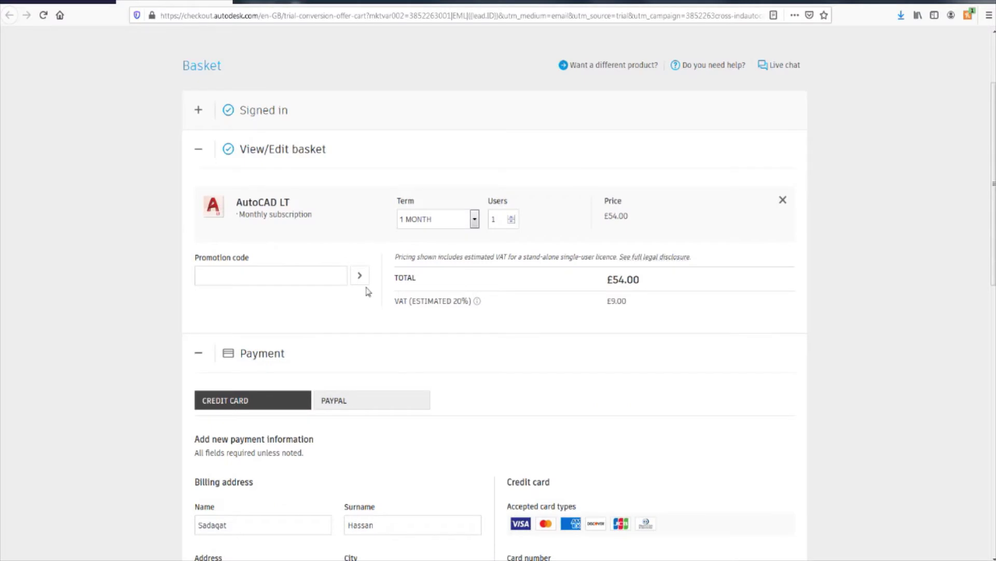
pyautogui.click(327, 279)
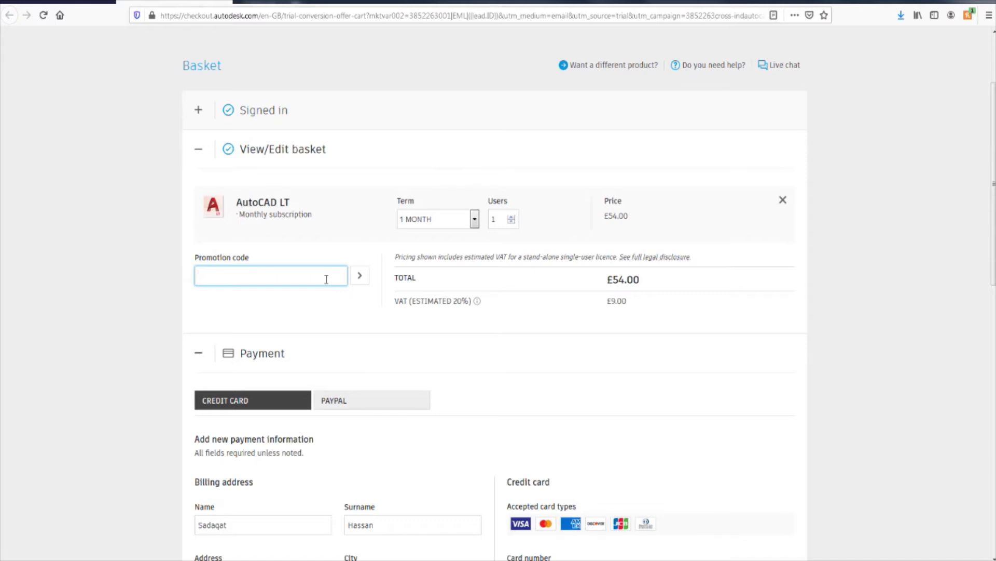
pyautogui.hotkey('ctrl', 'v')
pyautogui.click(360, 275)
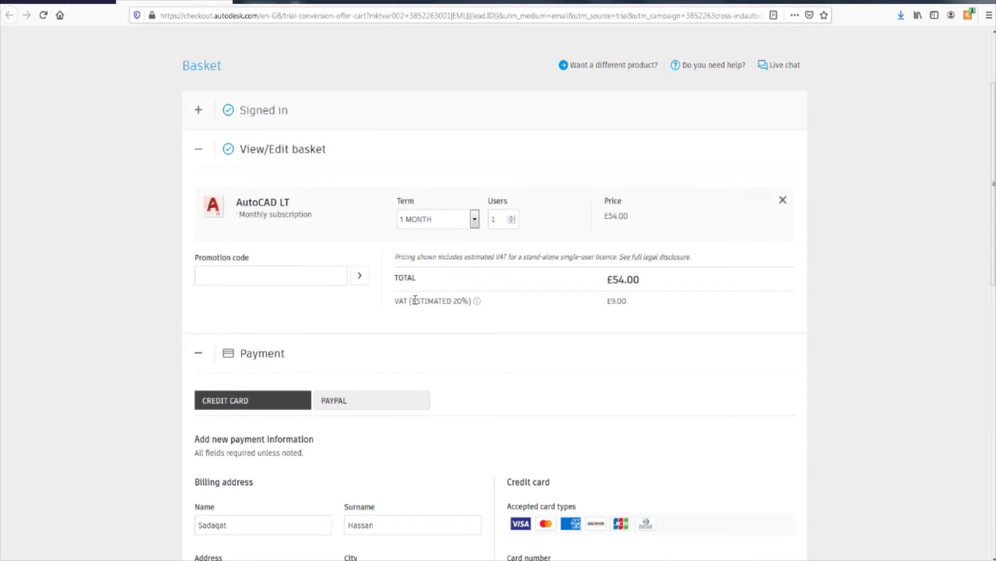
pyautogui.click(447, 224)
# Set the AutoCAD LT term to 1 MONTH at £54.00, adjust users, and scroll to payment details.
pyautogui.click(438, 250)
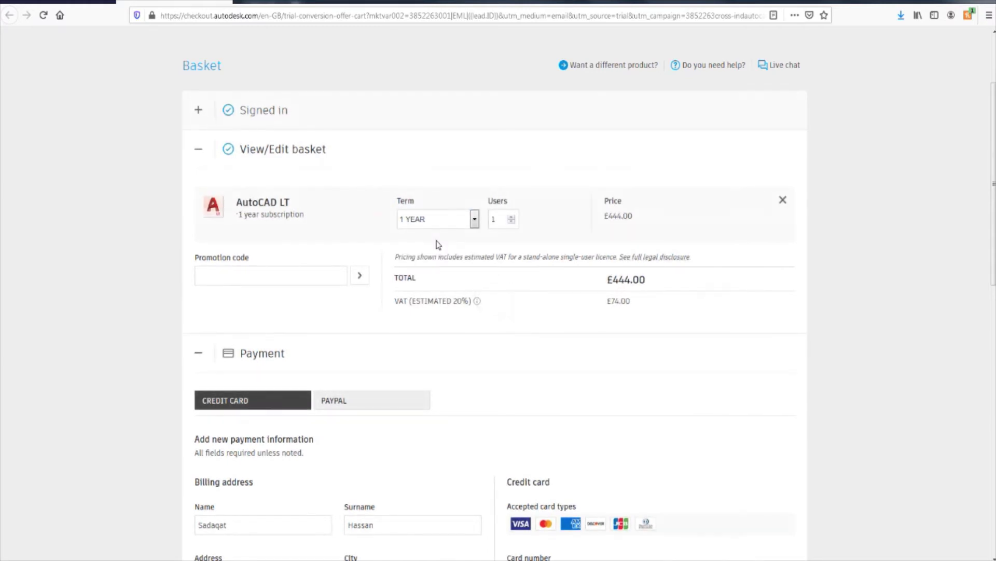
pyautogui.click(447, 223)
pyautogui.click(439, 236)
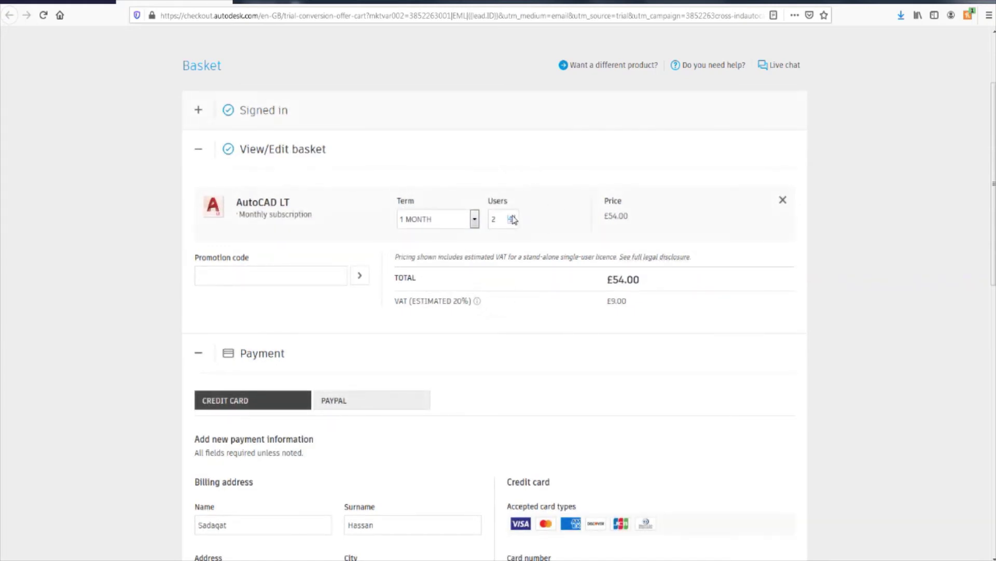
pyautogui.click(512, 217)
pyautogui.scroll(-3, 426, 310)
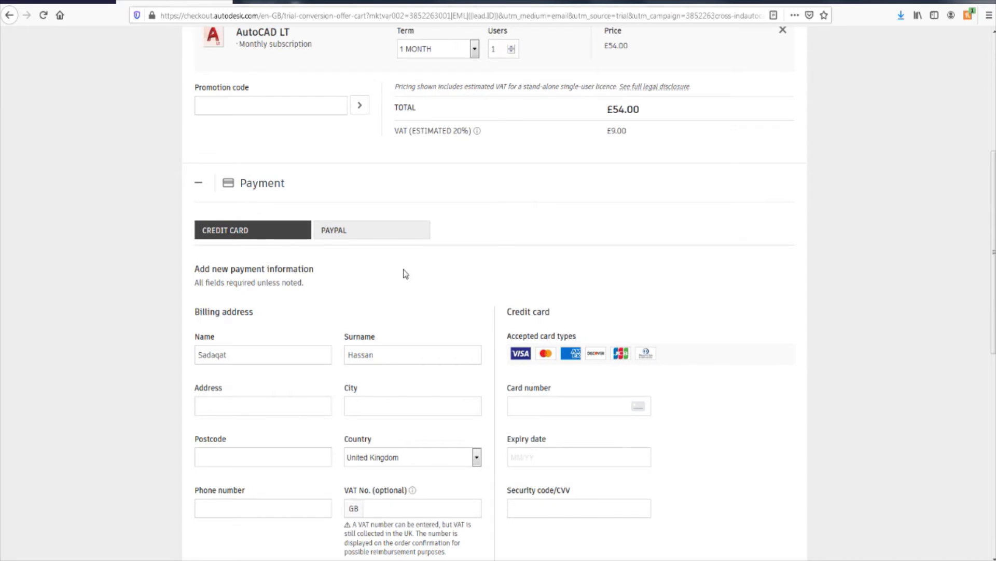
pyautogui.scroll(-3, 406, 274)
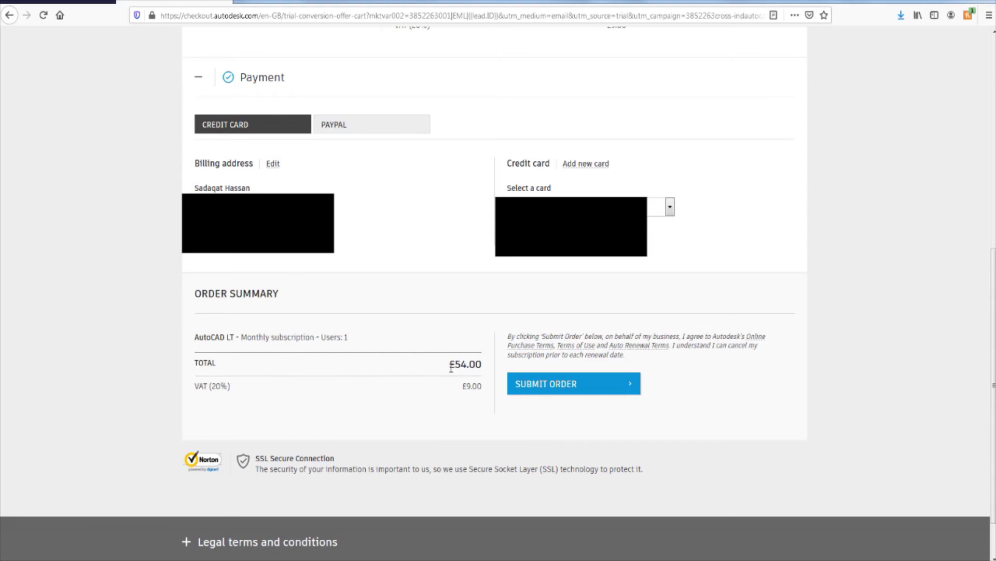
# Submit the order for the £54.00 monthly AutoCAD LT subscription.
pyautogui.click(566, 385)
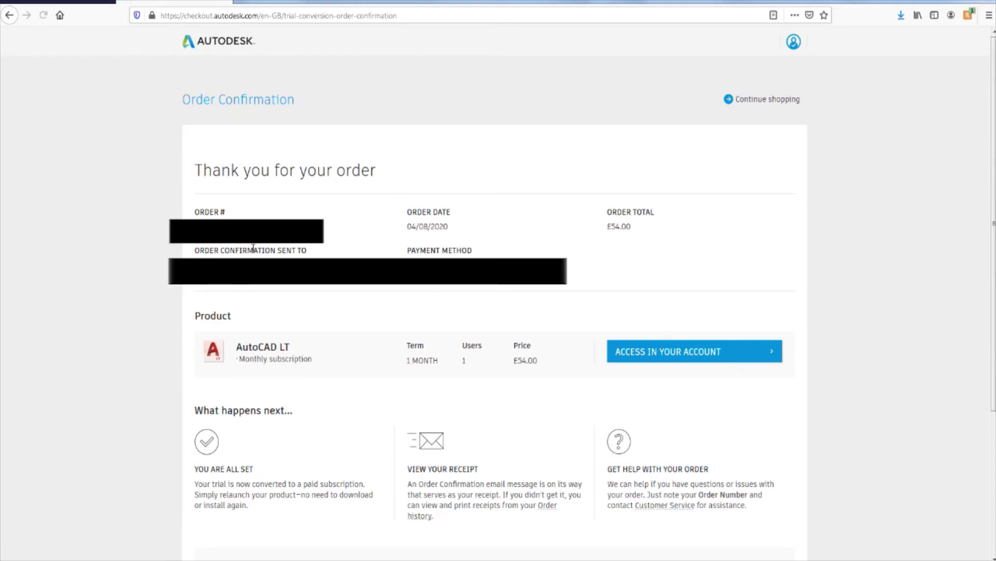
# Scroll down the Order Confirmation page.
pyautogui.scroll(-2, 414, 265)
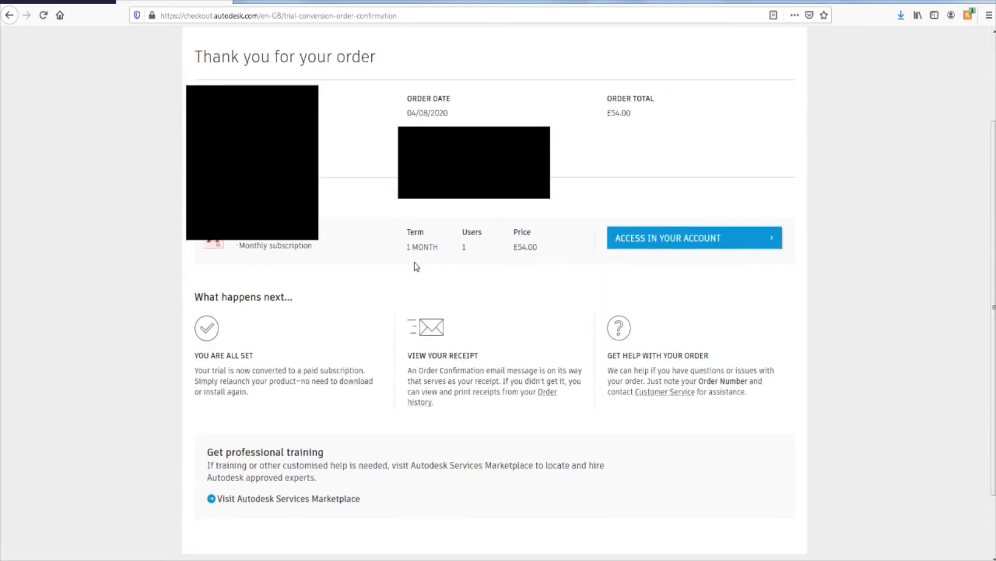
pyautogui.scroll(-1, 414, 266)
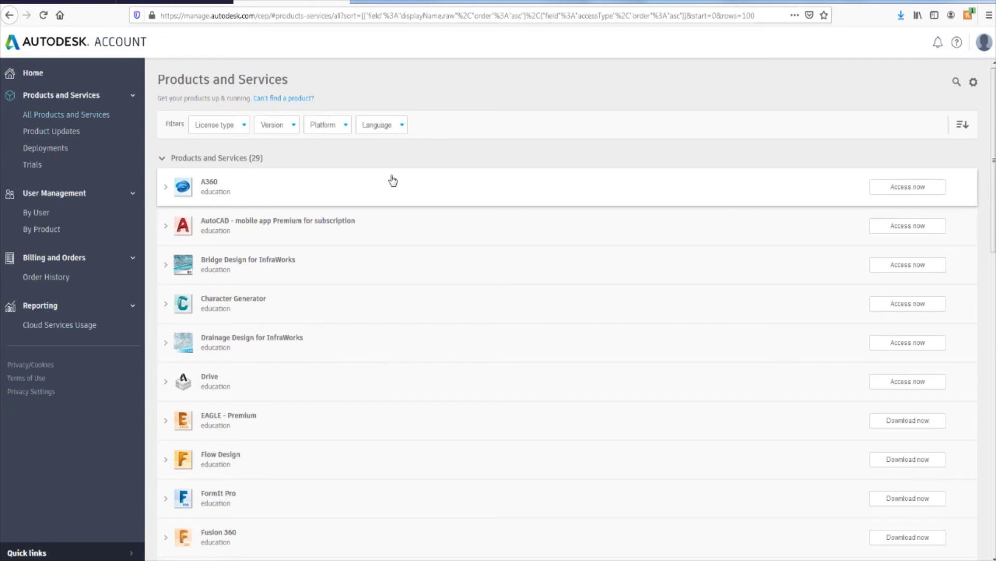
# Expand the AutoCAD - mobile app Premium entry to view its summary, then return to AutoCAD LT.
pyautogui.scroll(-4, 373, 186)
pyautogui.scroll(4, 368, 188)
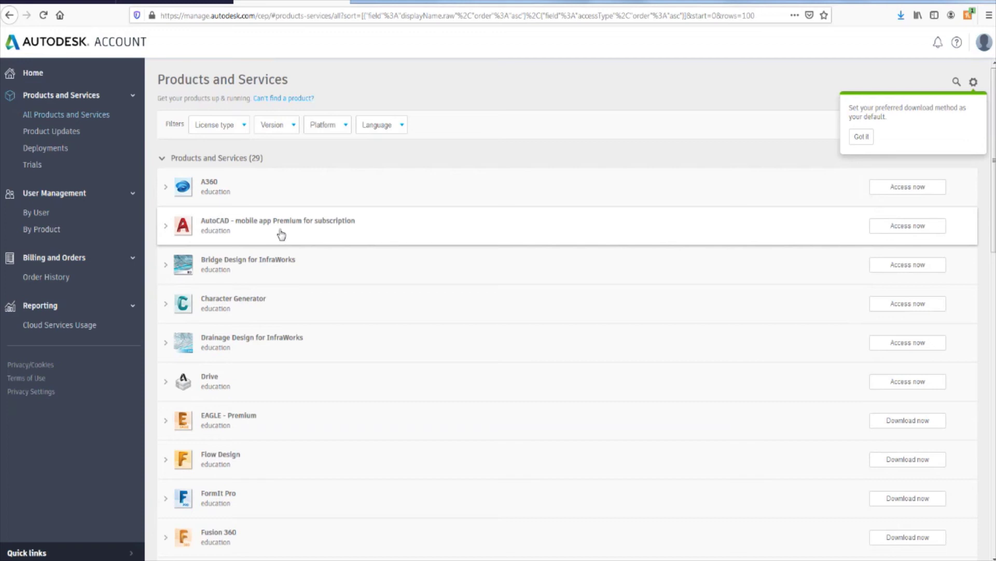
pyautogui.click(321, 228)
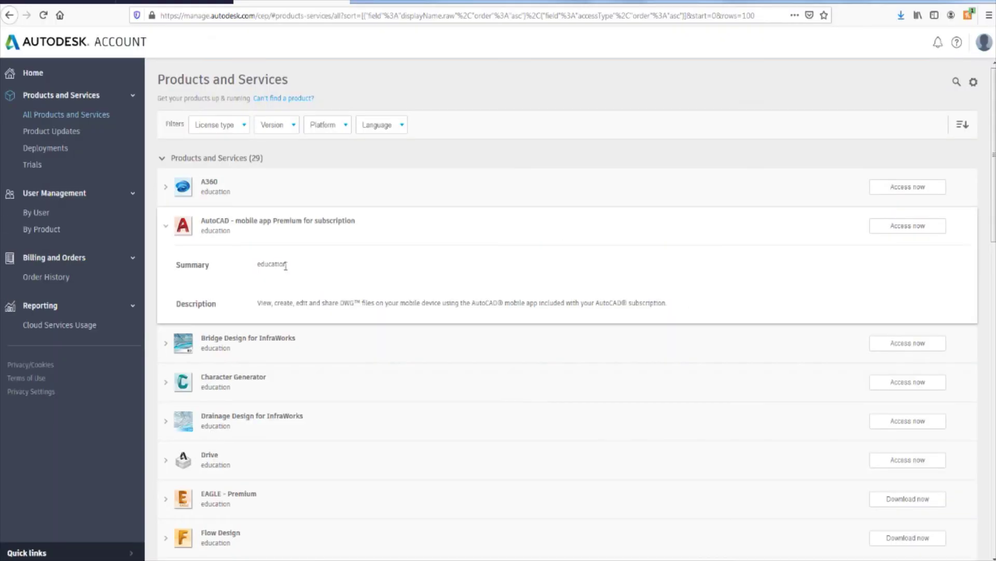
pyautogui.moveTo(285, 266); pyautogui.dragTo(254, 273)
pyautogui.scroll(-5, 329, 260)
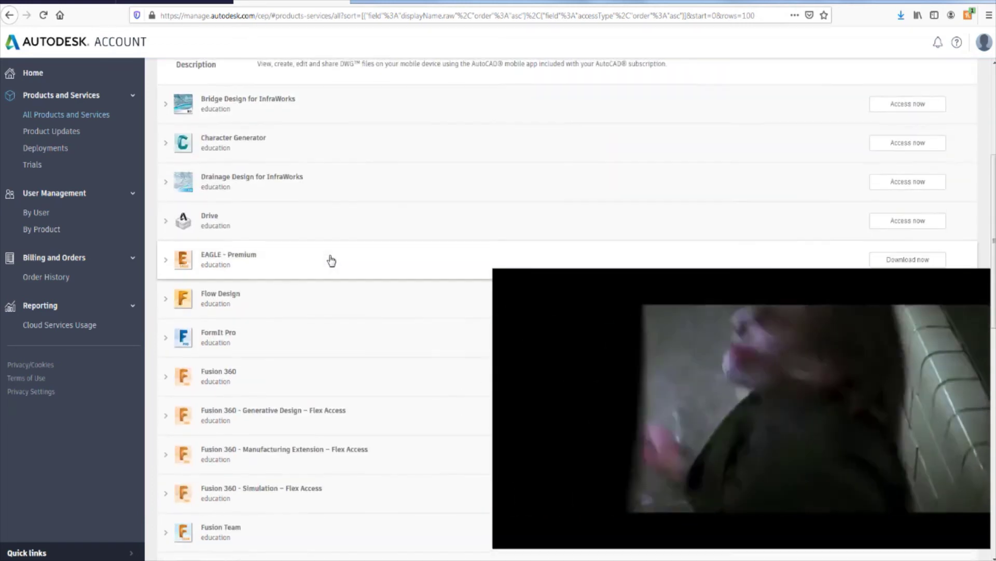
pyautogui.scroll(5, 331, 261)
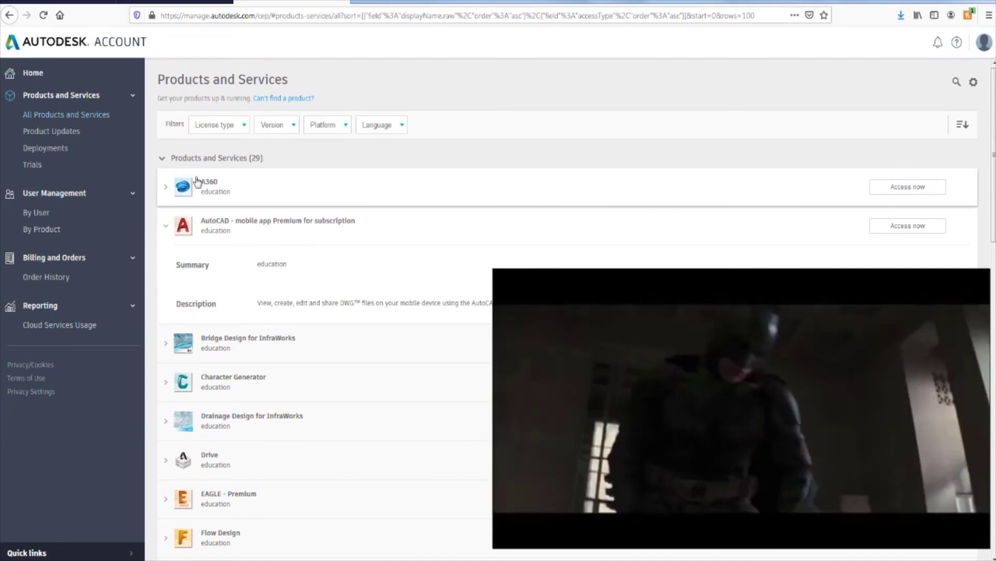
pyautogui.click(364, 16)
pyautogui.press('Escape')
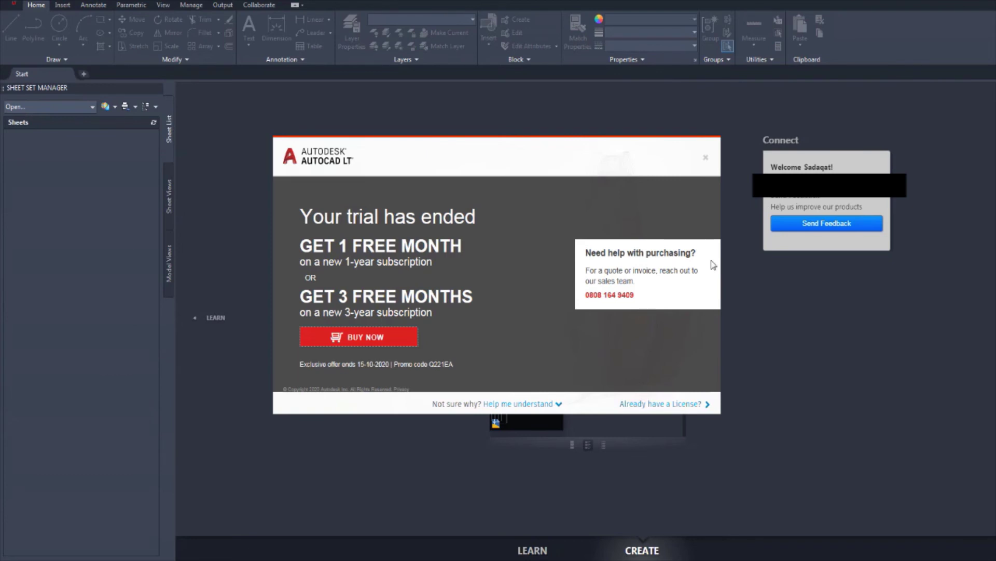
# Close AutoCAD LT's trial-ended notice, acknowledge the licence error, and open the Windows Start menu.
pyautogui.click(705, 157)
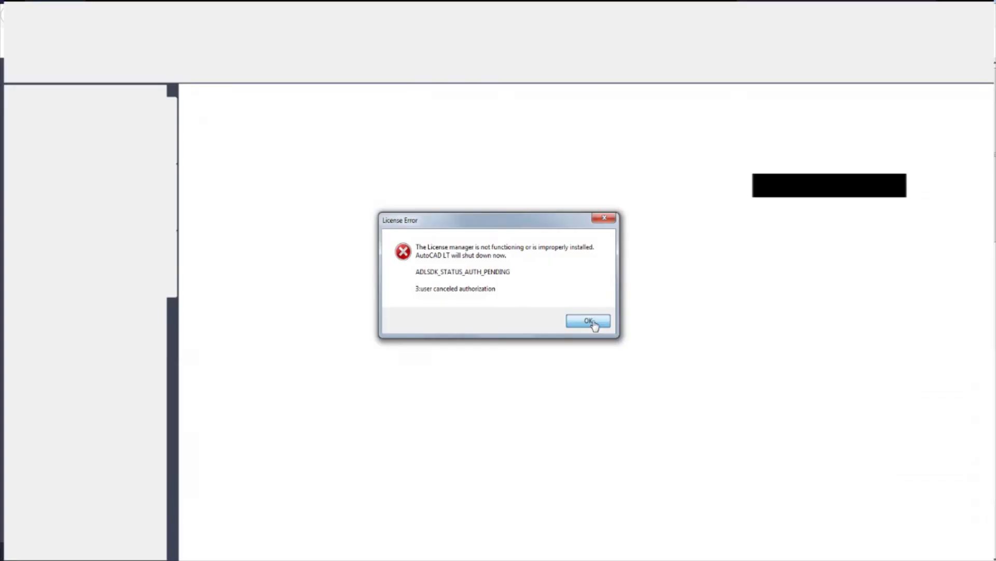
pyautogui.click(589, 321)
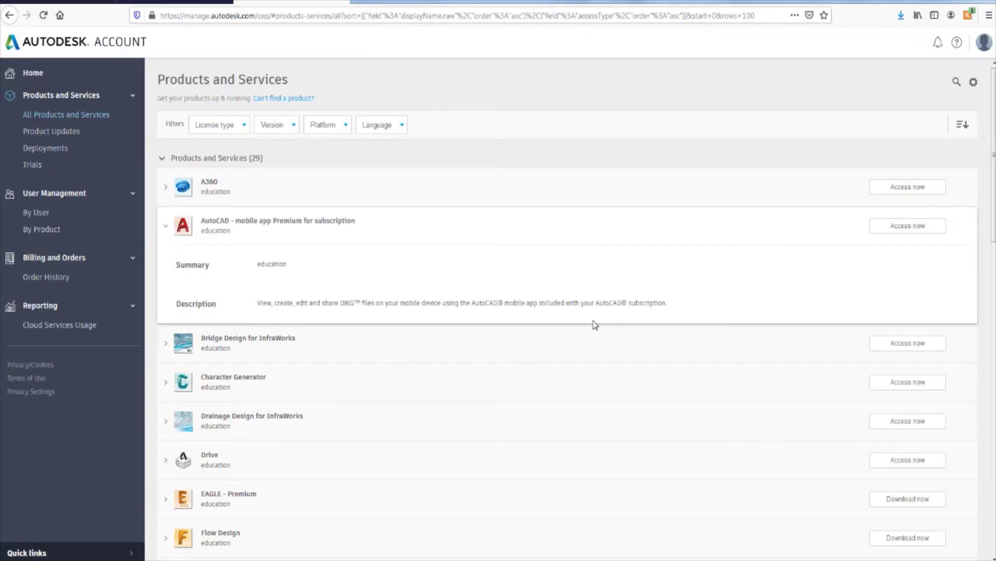
pyautogui.click(12, 560)
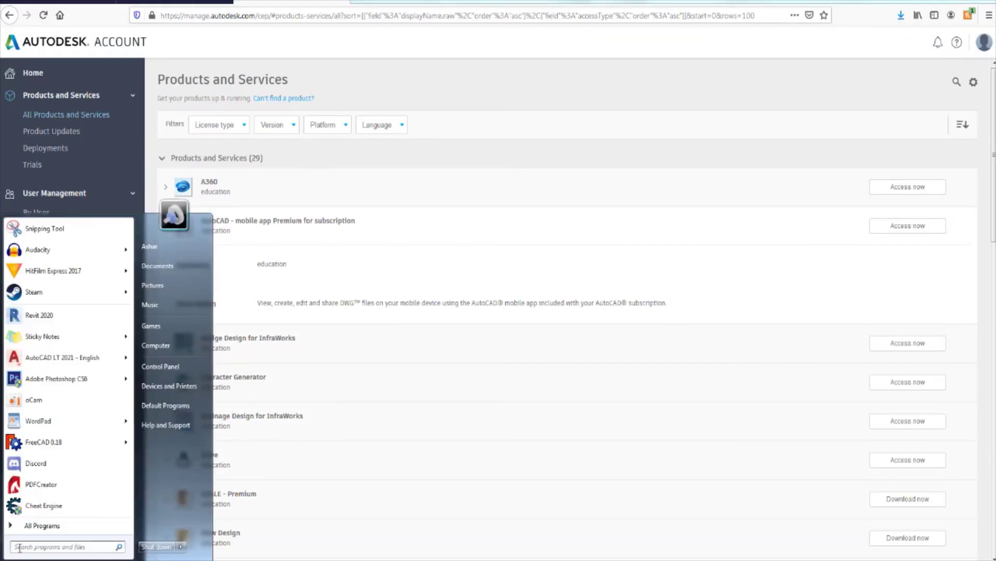
# Relaunch AutoCAD LT 2021 - English from the Windows Start menu.
pyautogui.click(94, 358)
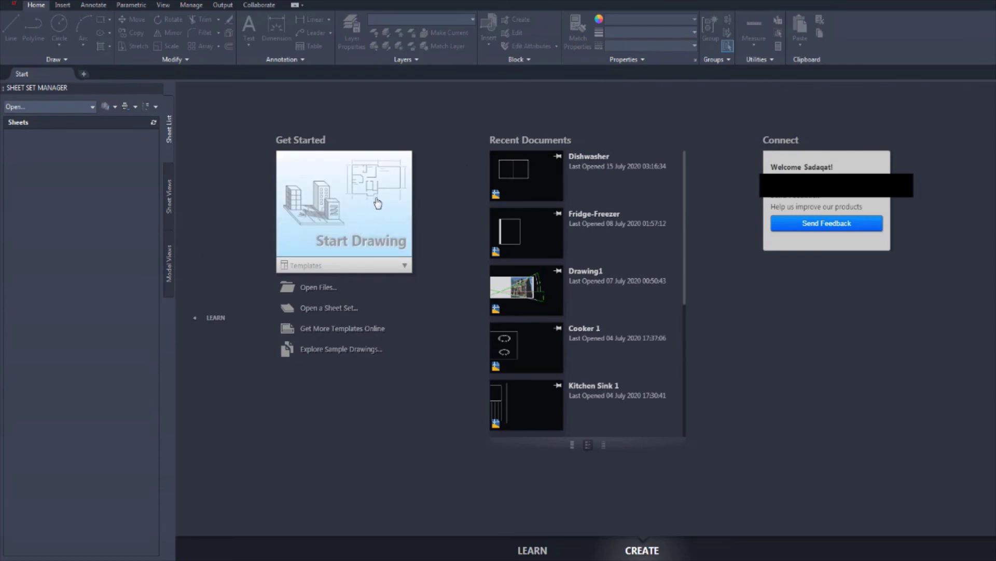
# Create Drawing1 from the default template after browsing the Templates list.
pyautogui.click(366, 210)
pyautogui.click(369, 265)
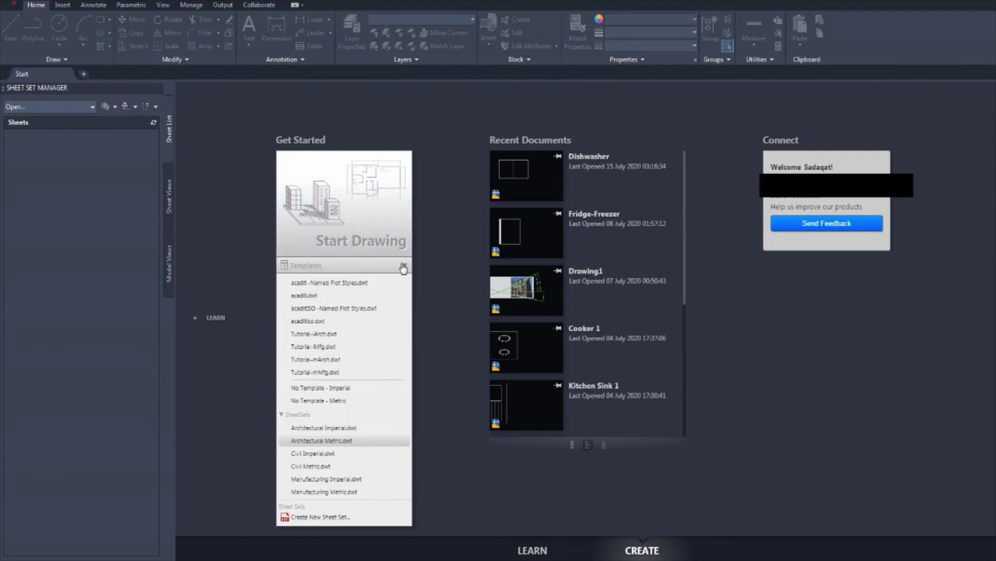
pyautogui.click(349, 206)
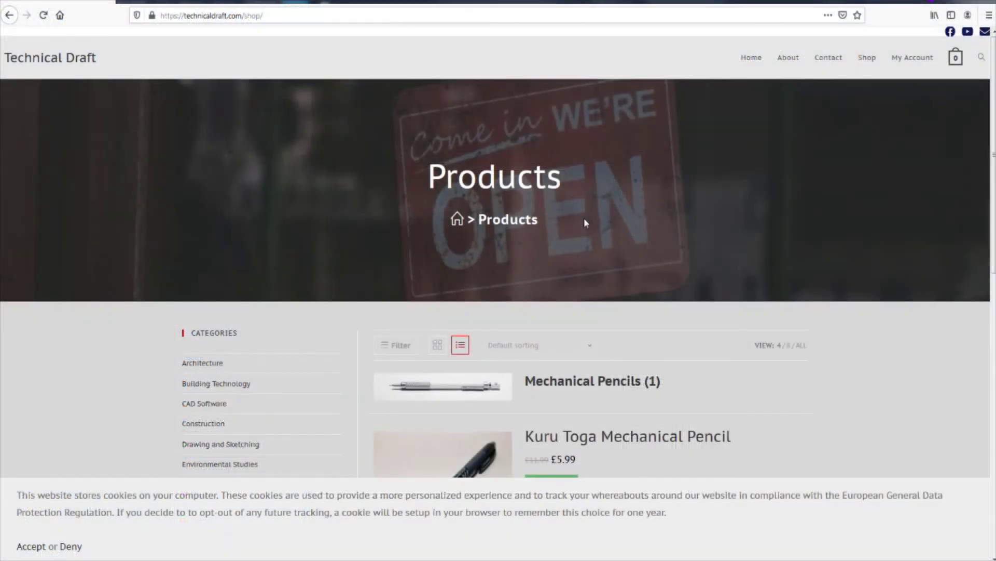
# Open the Kuru Toga Mechanical Pencil page and review its £5.99 price and stock.
pyautogui.scroll(-2, 584, 223)
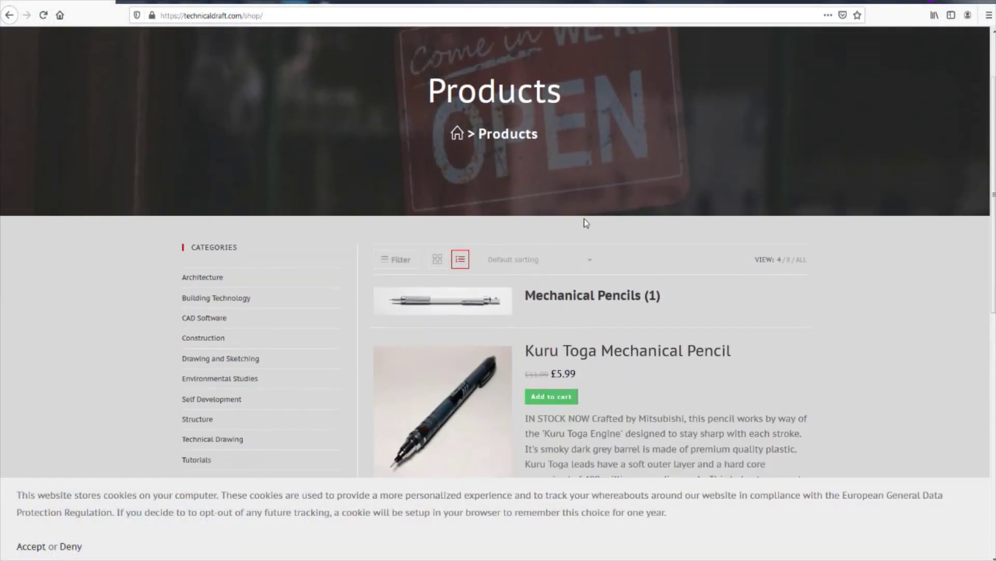
pyautogui.scroll(-2, 585, 222)
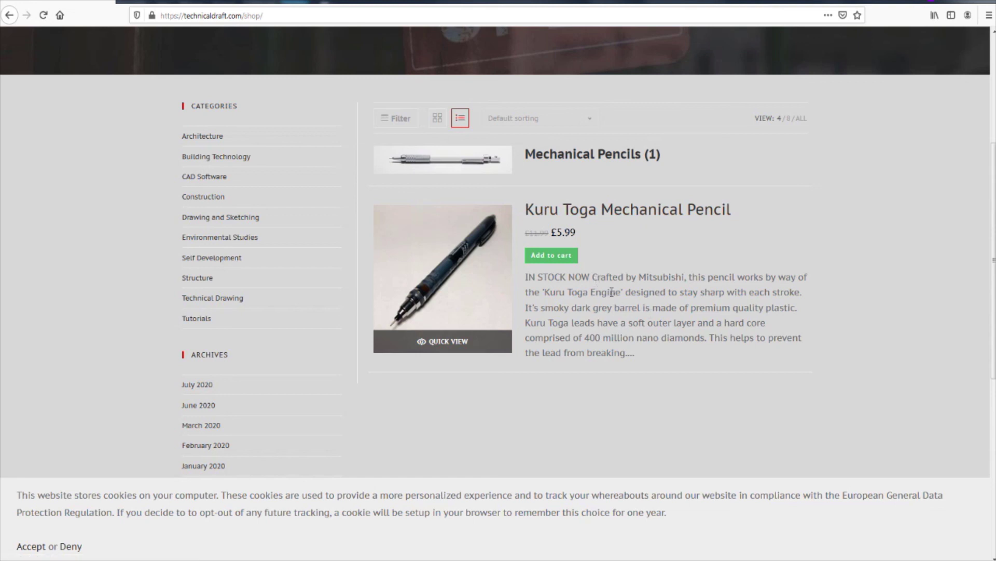
pyautogui.click(634, 212)
pyautogui.scroll(-5, 695, 297)
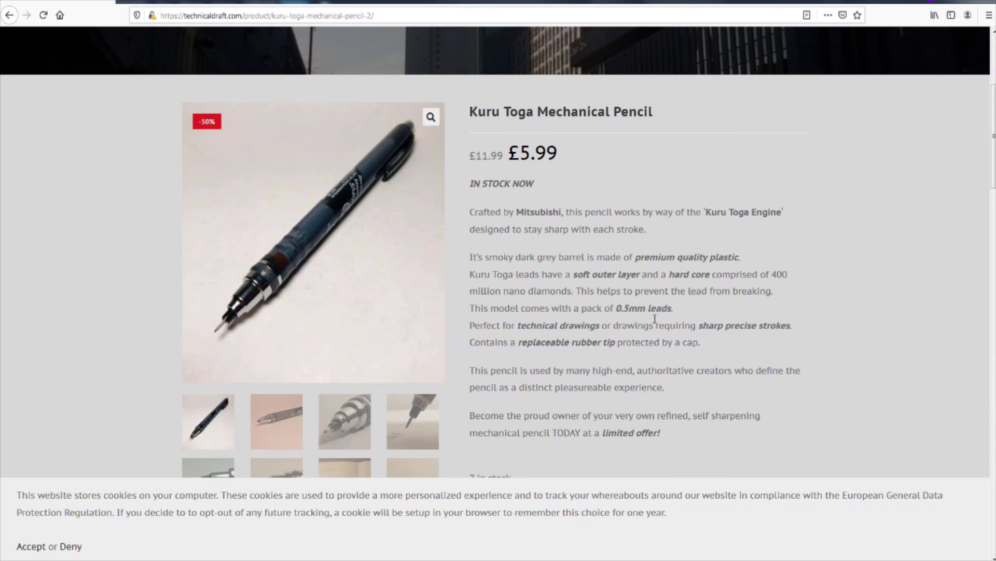
pyautogui.scroll(-1, 415, 379)
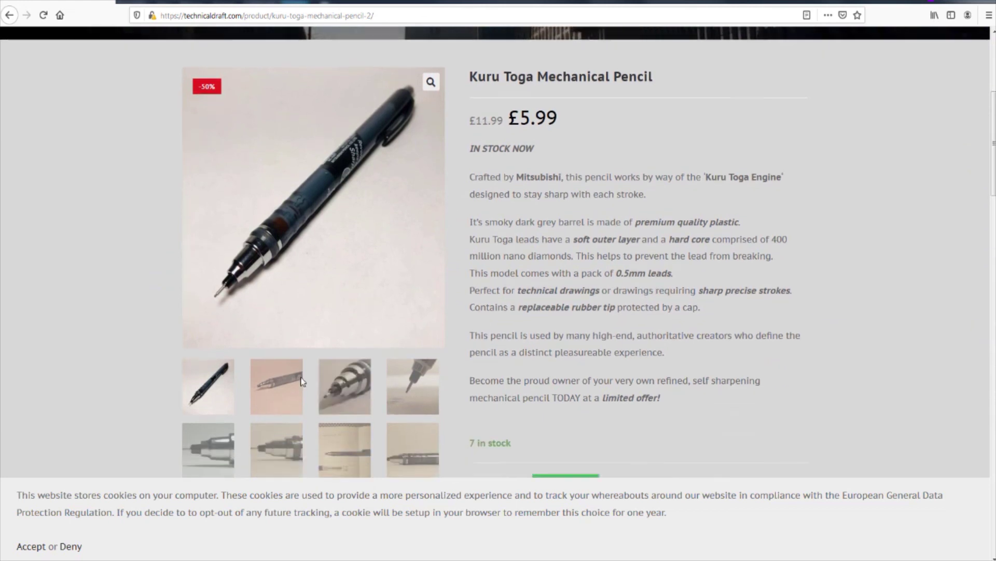